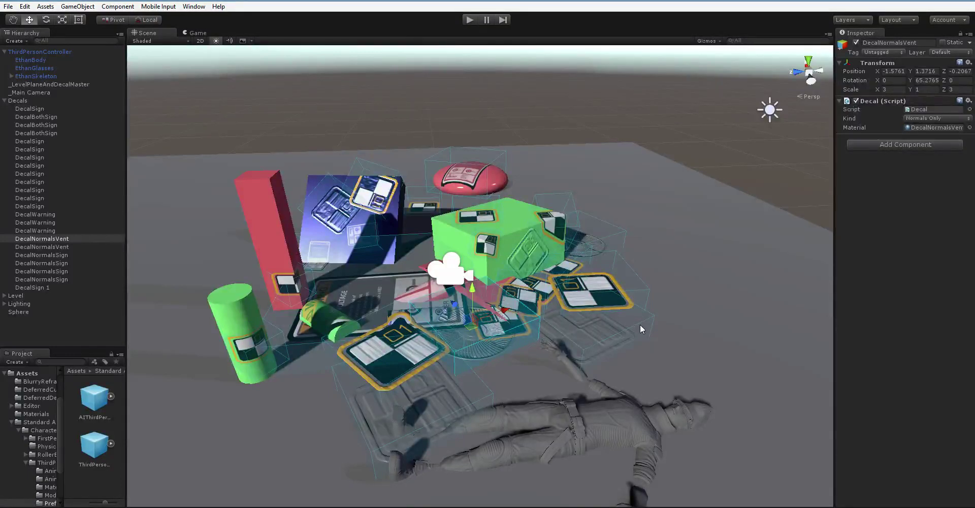
# Examine the decal projector volumes around the scene, selecting a floor warning decal, a normals sign decal and a vent normals decal.
pyautogui.keyDown('alt'); pyautogui.moveTo(640, 325); pyautogui.dragTo(731, 343); pyautogui.keyUp('alt')
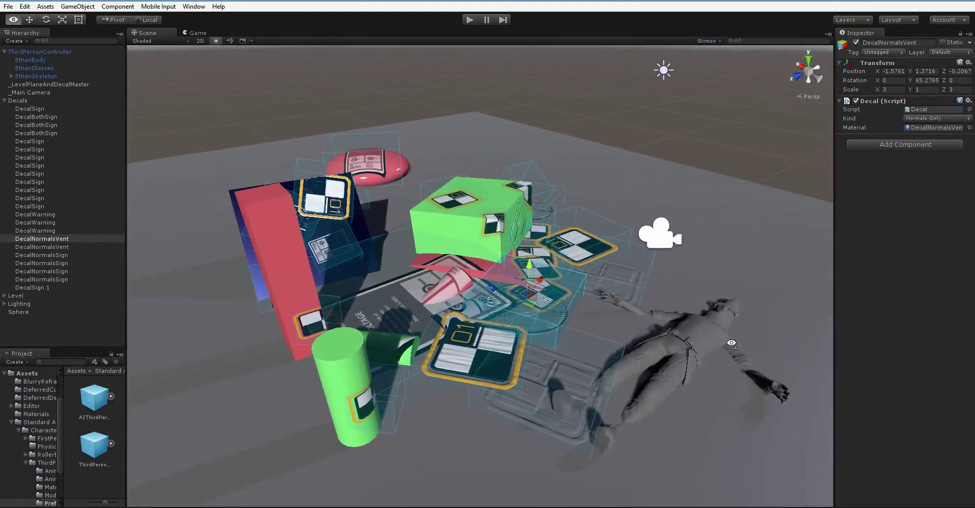
pyautogui.moveTo(731, 342)
pyautogui.keyDown('alt'); pyautogui.mouseDown()
pyautogui.moveTo(747, 351)
pyautogui.moveTo(732, 344)
pyautogui.mouseUp(); pyautogui.keyUp('alt')
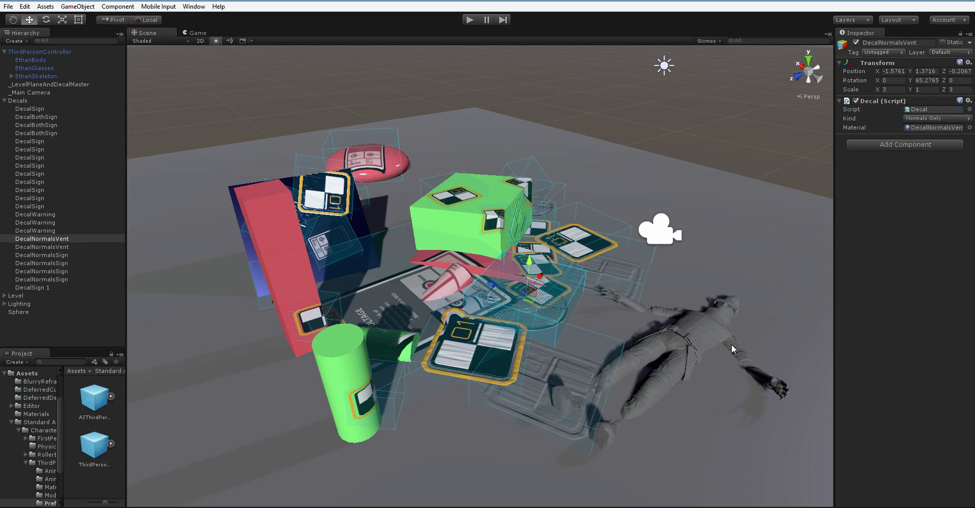
pyautogui.keyDown('alt'); pyautogui.moveTo(635, 218); pyautogui.dragTo(534, 178); pyautogui.keyUp('alt')
pyautogui.moveTo(534, 178); pyautogui.dragTo(534, 147, button='right')
pyautogui.click(523, 277)
pyautogui.press('f')
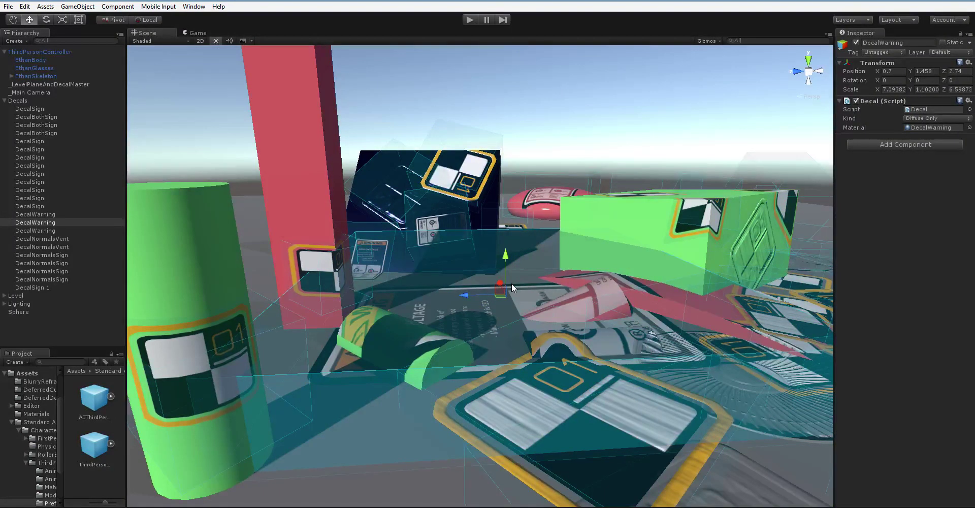
pyautogui.click(810, 426)
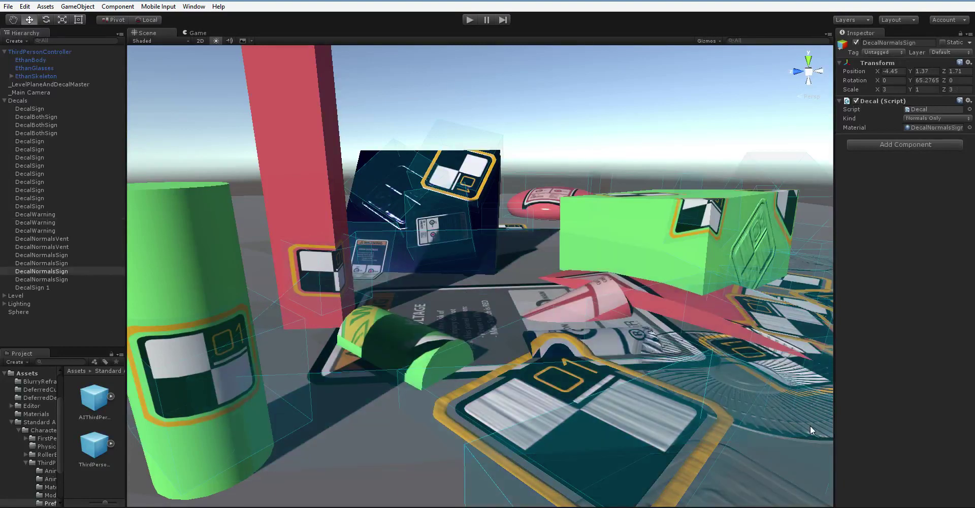
pyautogui.moveTo(808, 426); pyautogui.dragTo(643, 453, button='middle')
pyautogui.click(641, 476)
pyautogui.press('f')
pyautogui.scroll(3, 611, 454)
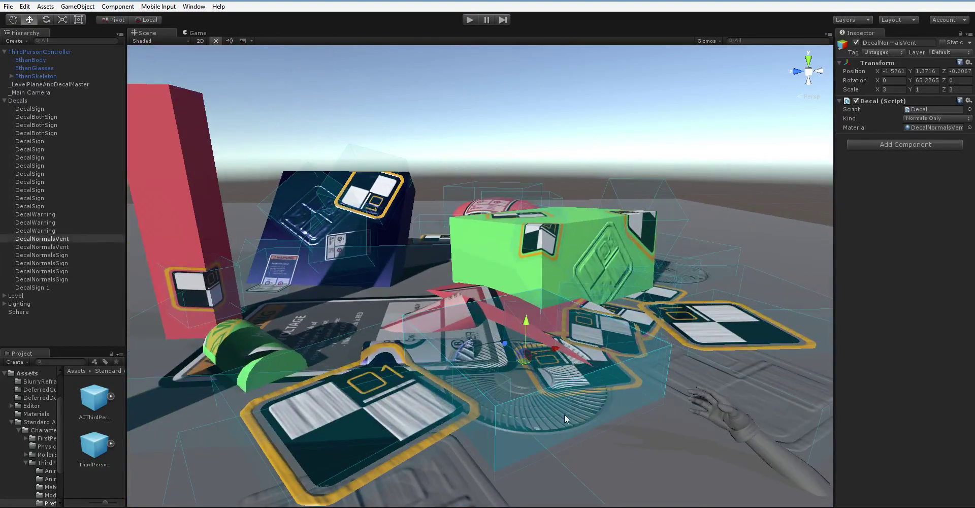
# Lower the large floor warning decal, settling it at a Y position of about 1.103.
pyautogui.click(337, 319)
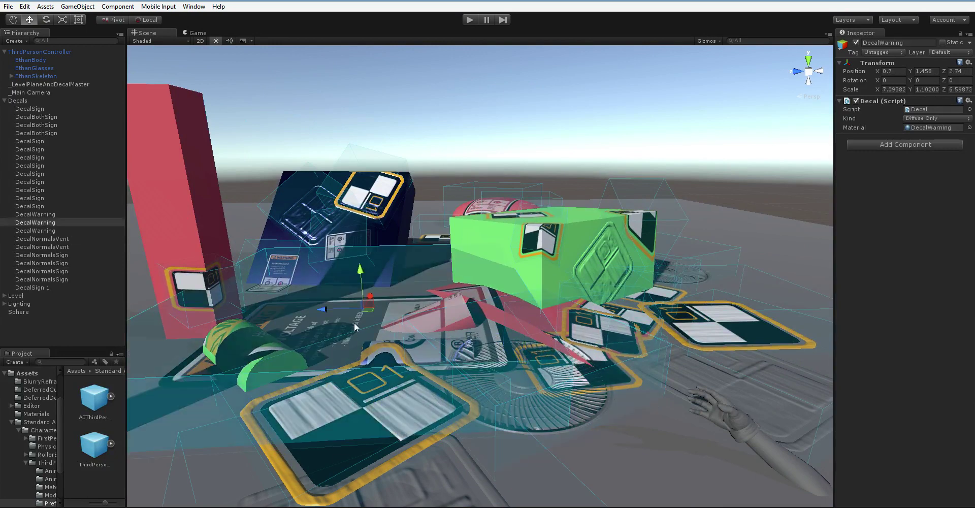
pyautogui.moveTo(357, 327); pyautogui.dragTo(437, 325, button='middle')
pyautogui.scroll(4, 490, 300)
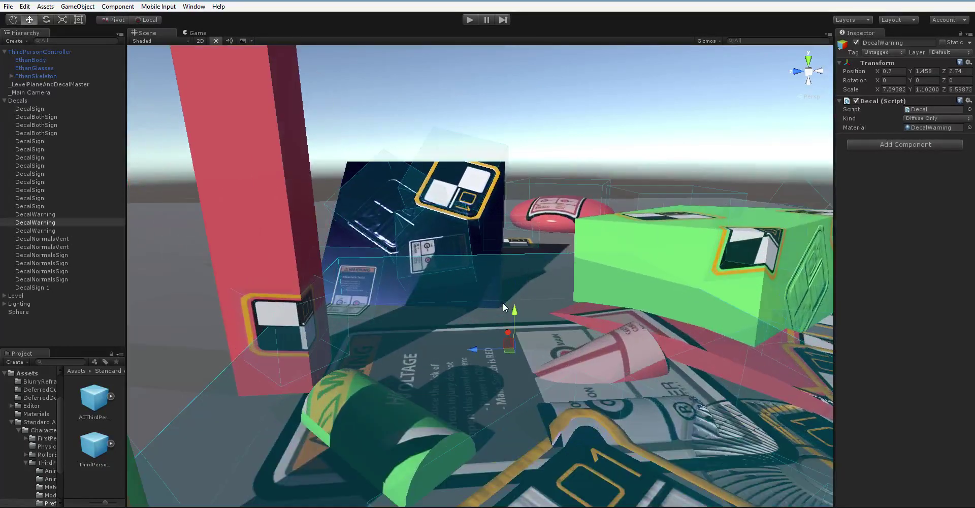
pyautogui.moveTo(513, 311); pyautogui.dragTo(518, 344)
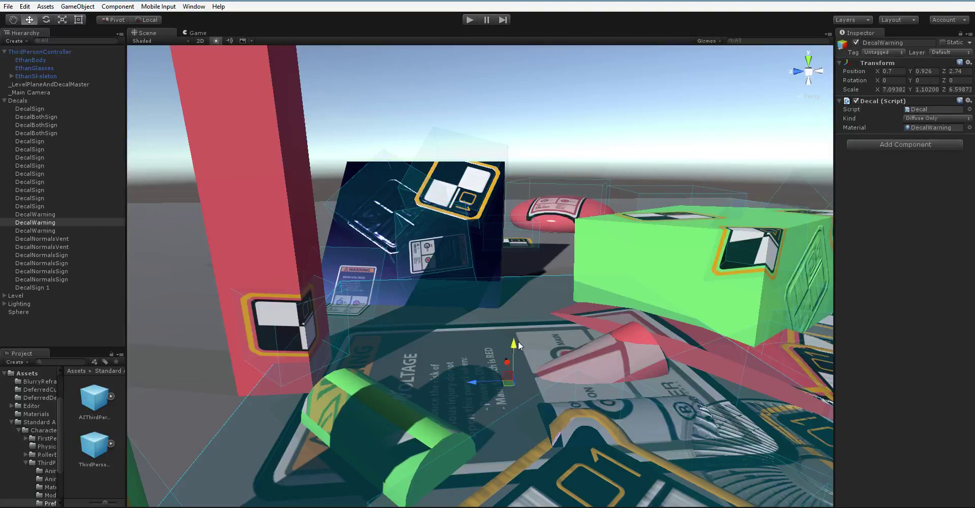
pyautogui.moveTo(518, 344)
pyautogui.mouseDown()
pyautogui.moveTo(515, 379)
pyautogui.moveTo(520, 275)
pyautogui.moveTo(528, 331)
pyautogui.mouseUp()
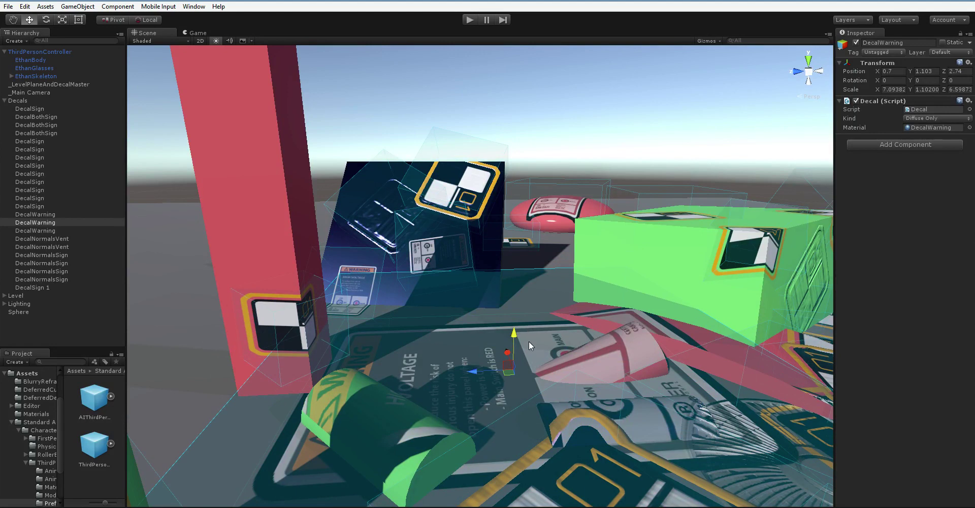
# Examine how the floor warning decal projects over the pink cone and the neighbouring half-buried shapes.
pyautogui.moveTo(570, 394); pyautogui.dragTo(535, 390, button='middle')
pyautogui.scroll(-3, 554, 398)
pyautogui.scroll(-2, 535, 390)
pyautogui.moveTo(536, 391)
pyautogui.mouseDown(button='right')
pyautogui.moveTo(563, 396)
pyautogui.moveTo(531, 405)
pyautogui.mouseUp(button='right')
pyautogui.scroll(4, 516, 377)
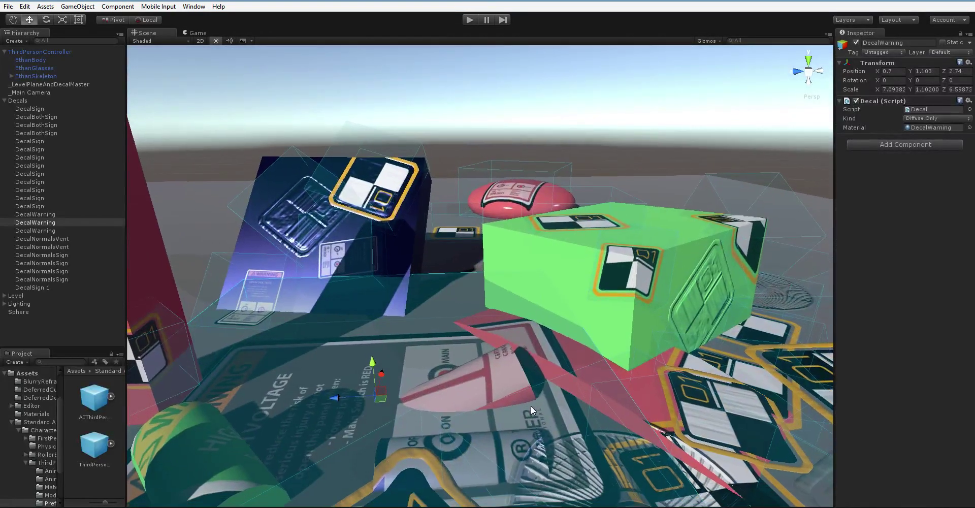
pyautogui.scroll(2, 498, 407)
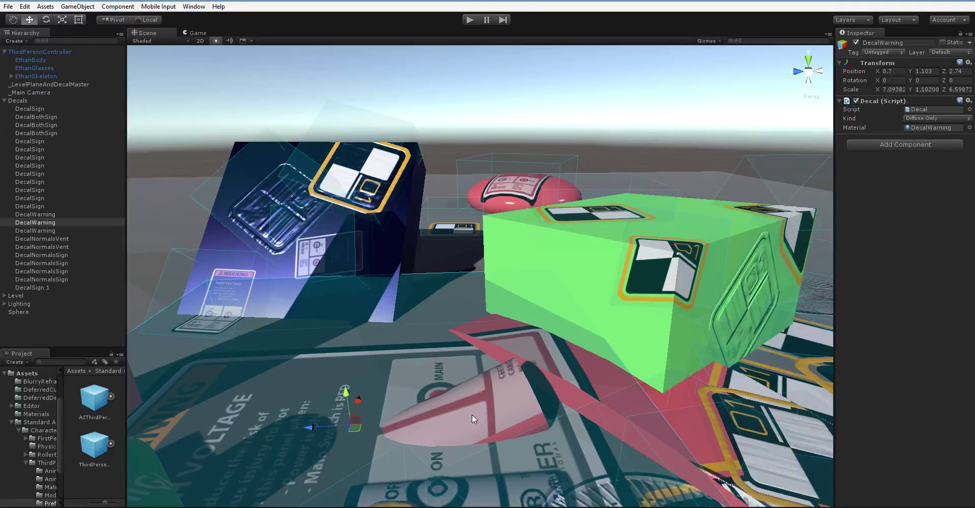
pyautogui.moveTo(482, 418)
pyautogui.mouseDown(button='middle')
pyautogui.moveTo(477, 407)
pyautogui.moveTo(488, 410)
pyautogui.mouseUp(button='middle')
pyautogui.scroll(2, 488, 410)
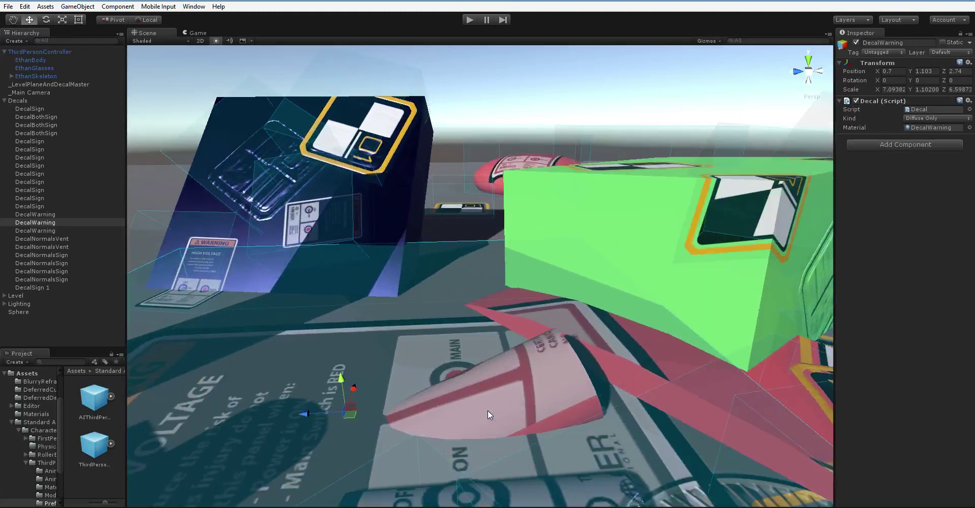
pyautogui.keyDown('alt'); pyautogui.moveTo(488, 410); pyautogui.dragTo(419, 322); pyautogui.keyUp('alt')
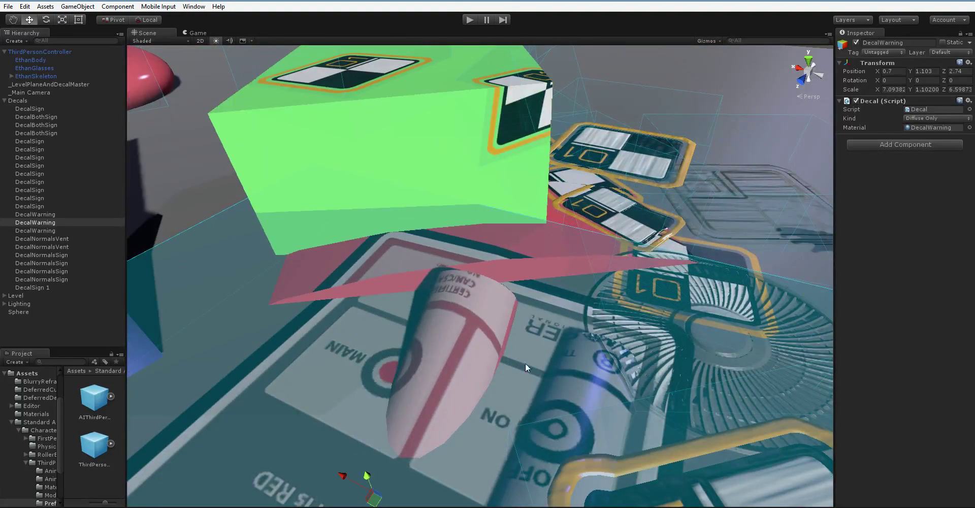
pyautogui.keyDown('alt'); pyautogui.moveTo(521, 362); pyautogui.dragTo(459, 319); pyautogui.keyUp('alt')
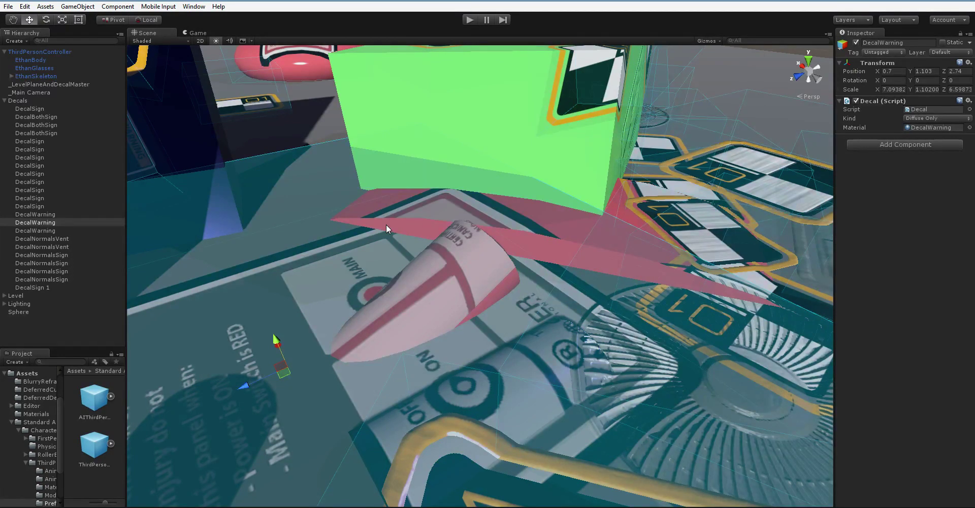
pyautogui.scroll(-3, 386, 224)
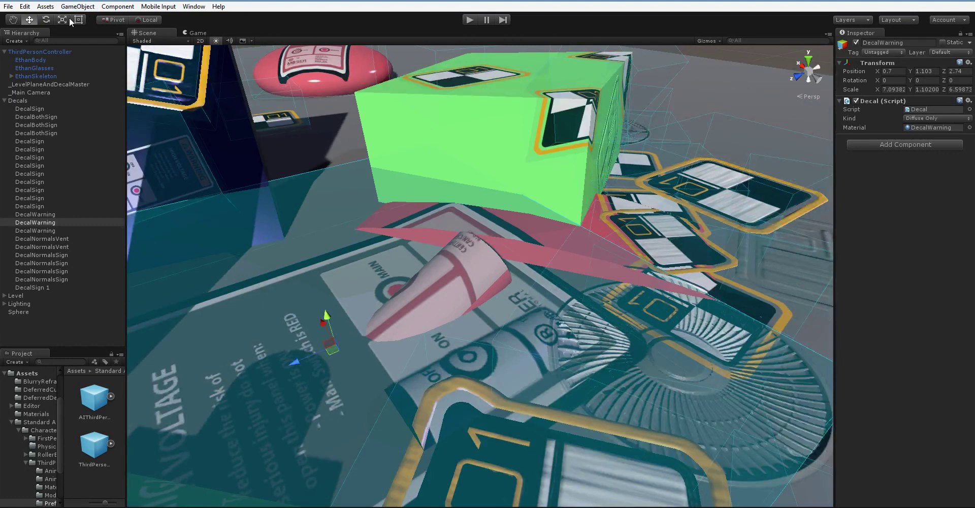
# Try rotating the large floor warning decal, and undo the rotation together with its height moves.
pyautogui.press('e')
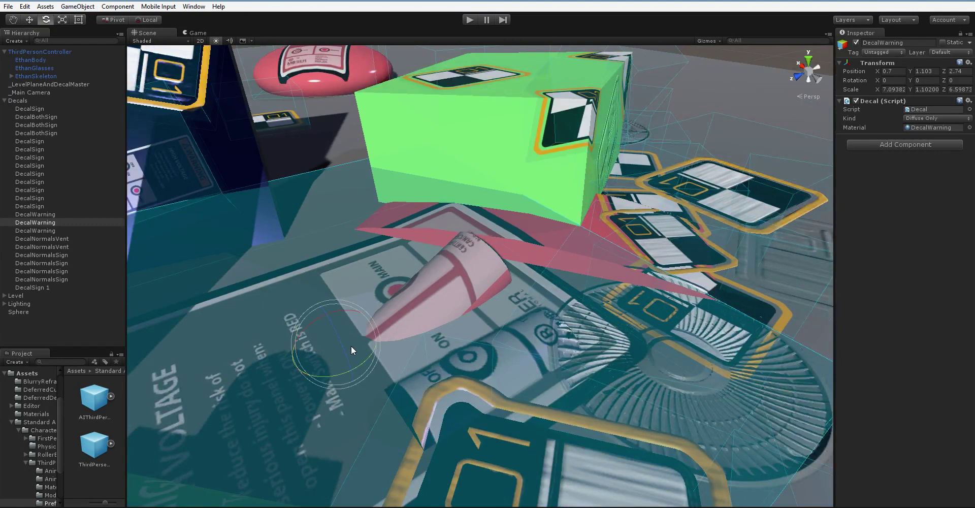
pyautogui.moveTo(349, 344); pyautogui.dragTo(316, 339)
pyautogui.hotkey('ctrl', 'z')
pyautogui.hotkey('ctrl', 'z')
pyautogui.hotkey('ctrl', 'z')
# Examine the warning decal wrapped over the rounded red object and the sign decals on and around the green box.
pyautogui.moveTo(485, 281); pyautogui.dragTo(491, 295, button='middle')
pyautogui.keyDown('alt'); pyautogui.moveTo(491, 296); pyautogui.dragTo(580, 410); pyautogui.keyUp('alt')
pyautogui.press('f')
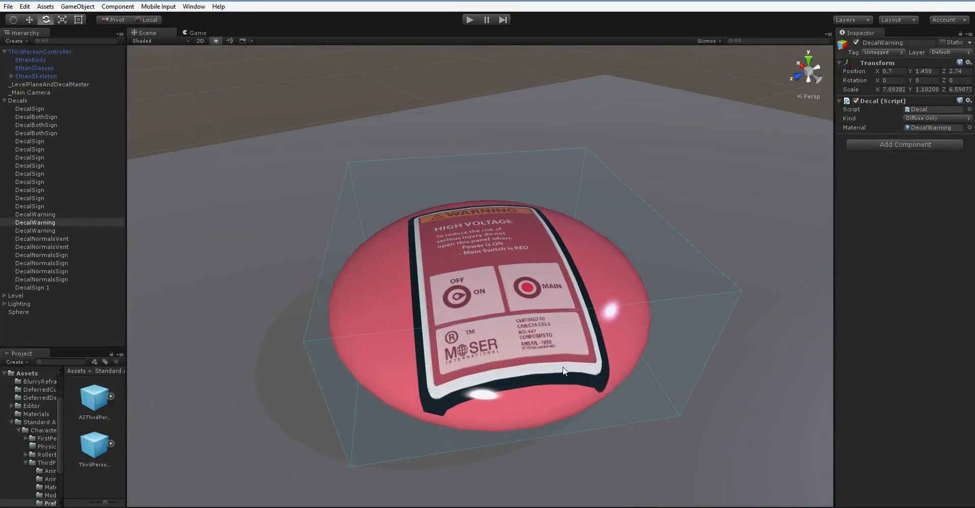
pyautogui.keyDown('alt'); pyautogui.moveTo(577, 434); pyautogui.dragTo(935, 399); pyautogui.keyUp('alt')
pyautogui.moveTo(683, 350); pyautogui.dragTo(617, 354, button='middle')
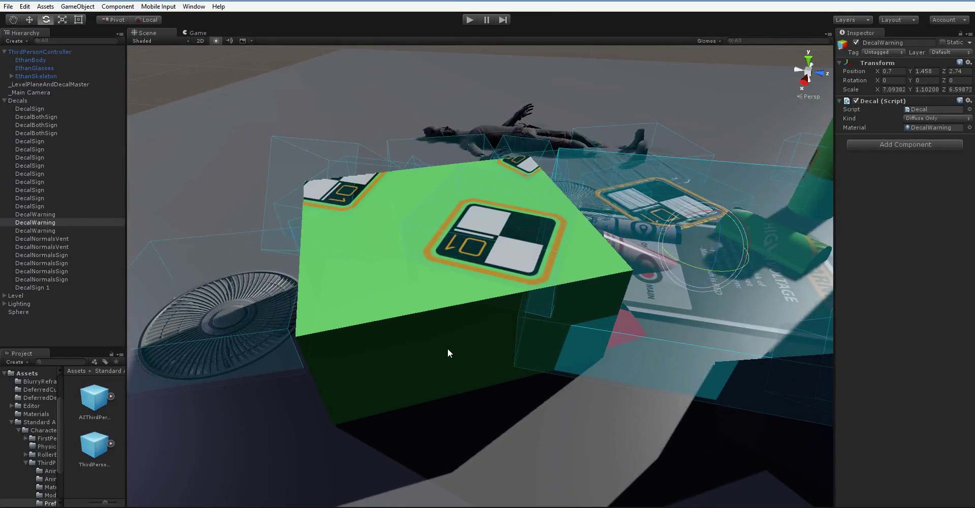
pyautogui.moveTo(448, 350); pyautogui.dragTo(603, 359, button='right')
pyautogui.moveTo(508, 364); pyautogui.dragTo(626, 385, button='middle')
pyautogui.moveTo(498, 356); pyautogui.dragTo(610, 356, button='right')
pyautogui.moveTo(483, 350); pyautogui.dragTo(534, 334, button='middle')
pyautogui.moveTo(407, 351); pyautogui.dragTo(471, 354, button='right')
pyautogui.moveTo(470, 354); pyautogui.dragTo(576, 303, button='middle')
pyautogui.moveTo(576, 303)
pyautogui.keyDown('alt'); pyautogui.mouseDown()
pyautogui.moveTo(611, 296)
pyautogui.moveTo(603, 340)
pyautogui.moveTo(572, 306)
pyautogui.mouseUp(); pyautogui.keyUp('alt')
pyautogui.press('e')
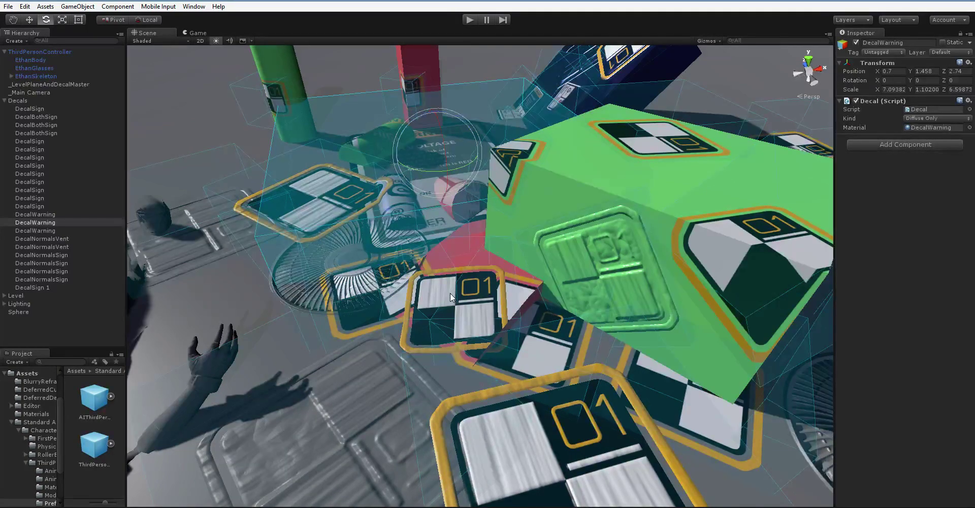
# Move the vent normals decal from the pile of floor signs onto the lying character's body, at a Y position of about 1.203.
pyautogui.moveTo(450, 293); pyautogui.dragTo(611, 235, button='right')
pyautogui.click(474, 278)
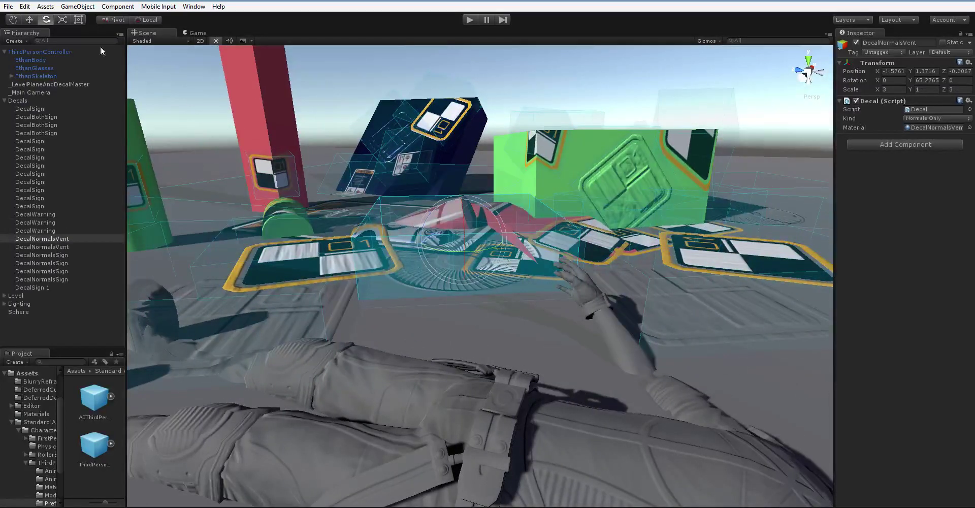
pyautogui.click(29, 19)
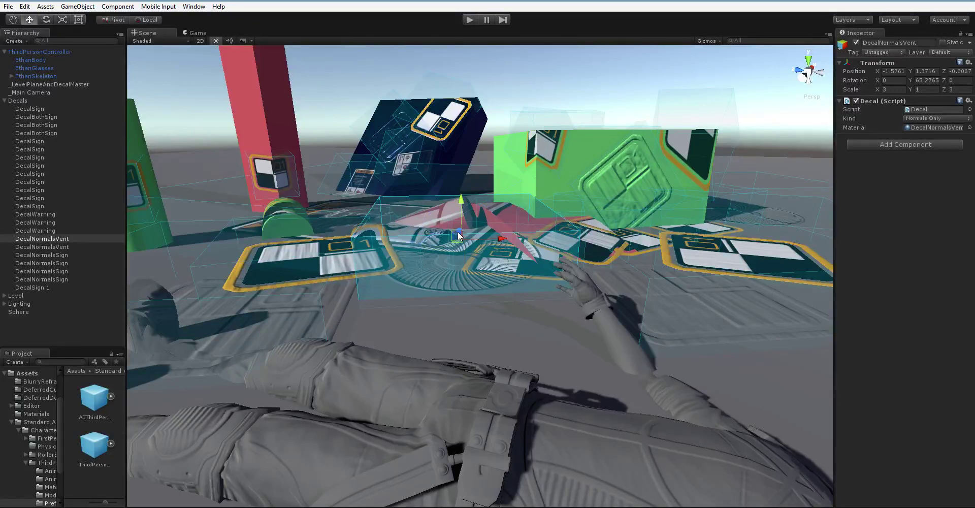
pyautogui.moveTo(459, 238); pyautogui.dragTo(459, 247)
pyautogui.moveTo(453, 289); pyautogui.dragTo(480, 300, button='right')
pyautogui.moveTo(480, 300); pyautogui.dragTo(502, 301, button='middle')
pyautogui.moveTo(437, 229); pyautogui.dragTo(514, 282)
pyautogui.moveTo(514, 282); pyautogui.dragTo(544, 345, button='middle')
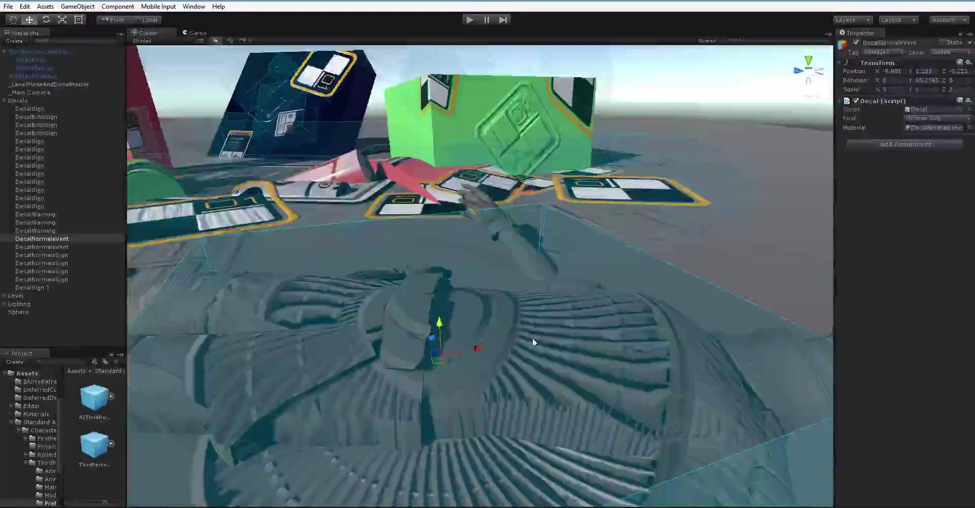
# Shift the vent decal along the character's body onto the chest, at about X -5.77 and Z -3.681.
pyautogui.moveTo(478, 348); pyautogui.dragTo(599, 301)
pyautogui.scroll(-3, 624, 315)
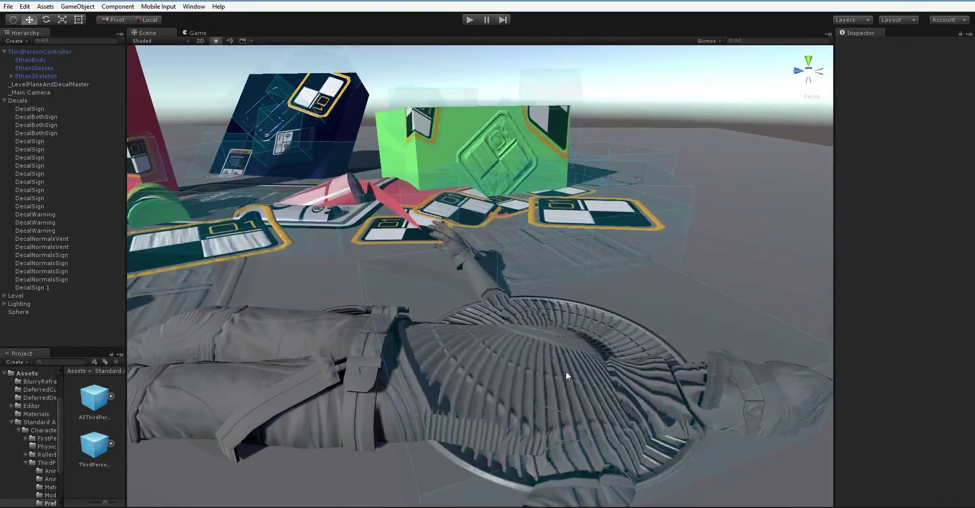
pyautogui.click(566, 373)
pyautogui.moveTo(532, 327); pyautogui.dragTo(553, 348)
pyautogui.moveTo(553, 349); pyautogui.dragTo(538, 340, button='middle')
# Examine how the vent normals decal wraps over the character's chest, neck and head.
pyautogui.moveTo(555, 387); pyautogui.dragTo(564, 415, button='right')
pyautogui.moveTo(539, 396); pyautogui.dragTo(549, 462, button='middle')
pyautogui.moveTo(498, 395); pyautogui.dragTo(565, 447, button='right')
pyautogui.scroll(2, 547, 420)
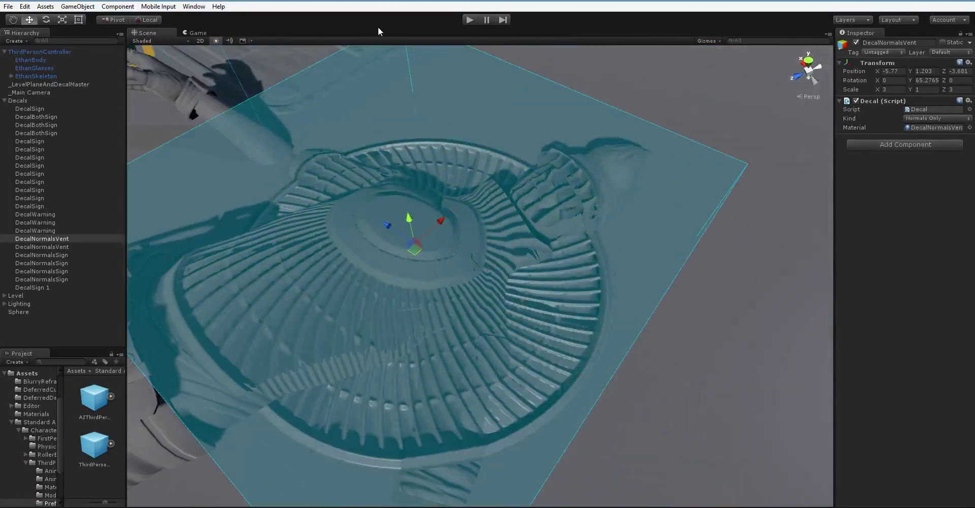
pyautogui.scroll(-2, 480, 390)
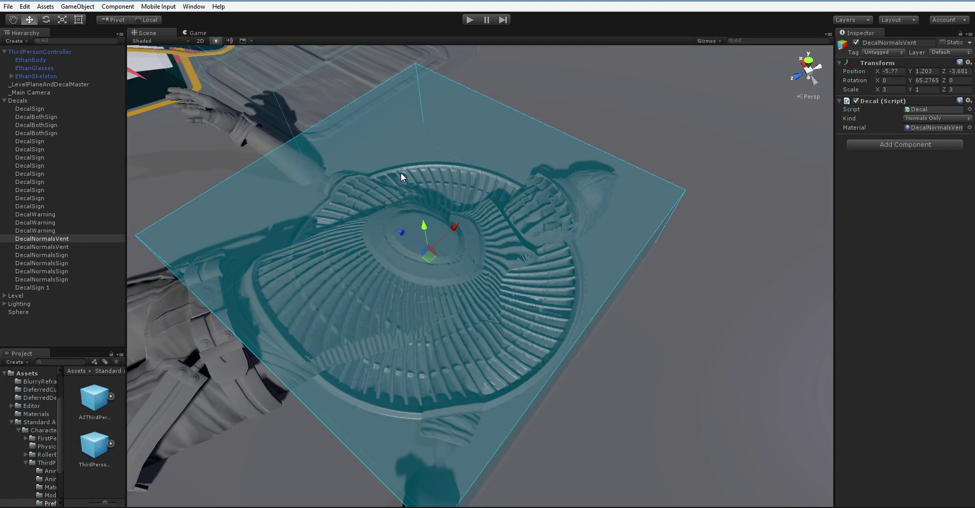
pyautogui.scroll(4, 441, 231)
pyautogui.keyDown('alt'); pyautogui.moveTo(441, 231); pyautogui.dragTo(342, 190); pyautogui.keyUp('alt')
pyautogui.moveTo(342, 190); pyautogui.dragTo(309, 166, button='middle')
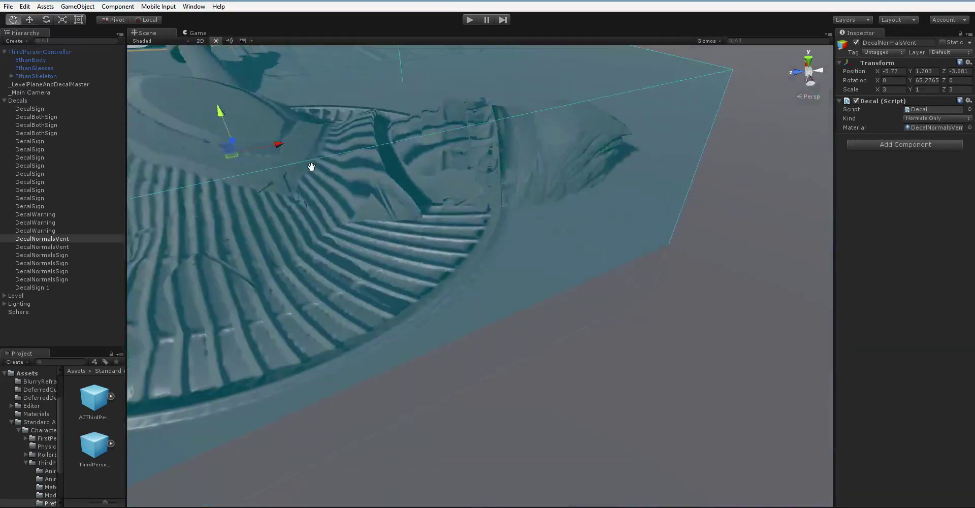
pyautogui.keyDown('alt'); pyautogui.moveTo(355, 185); pyautogui.dragTo(398, 187); pyautogui.keyUp('alt')
pyautogui.scroll(3, 429, 191)
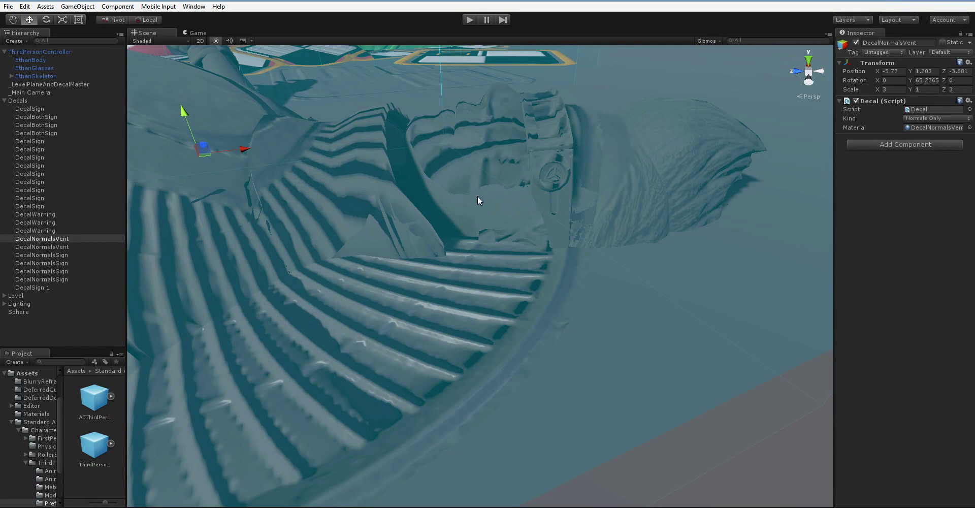
pyautogui.scroll(-10, 393, 195)
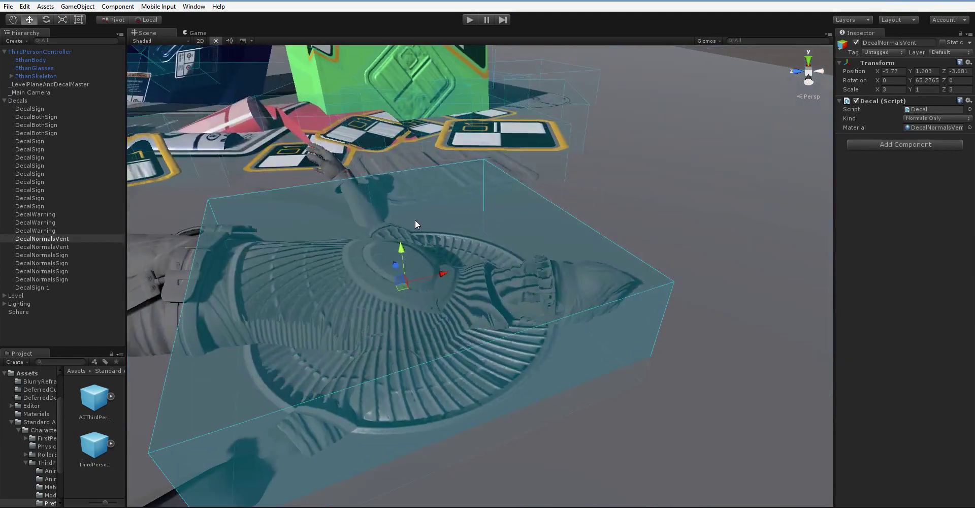
# Scale the vent decal down uniformly to about 0.97 × 0.32 × 0.97 and raise it to a Y position of about 1.508.
pyautogui.click(62, 20)
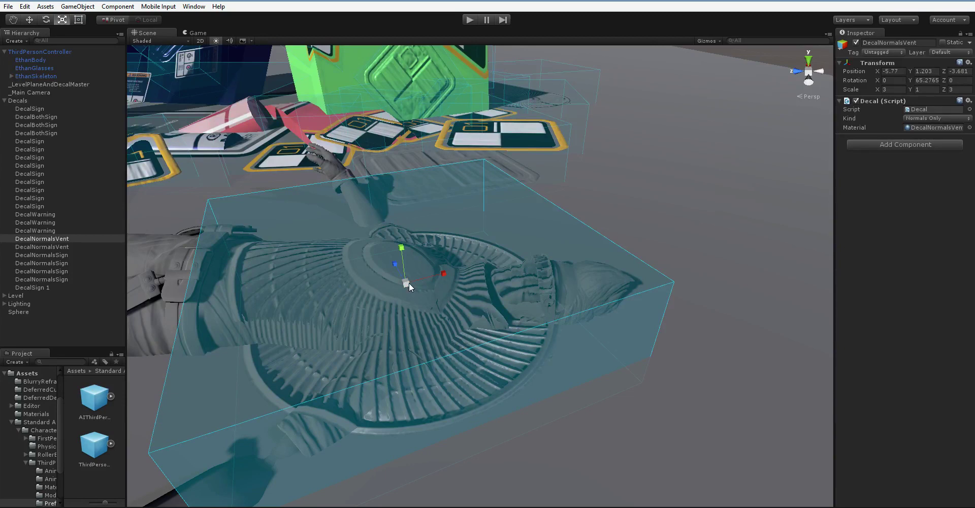
pyautogui.moveTo(406, 283); pyautogui.dragTo(396, 225)
pyautogui.click(29, 19)
pyautogui.scroll(3, 413, 243)
pyautogui.scroll(2, 415, 248)
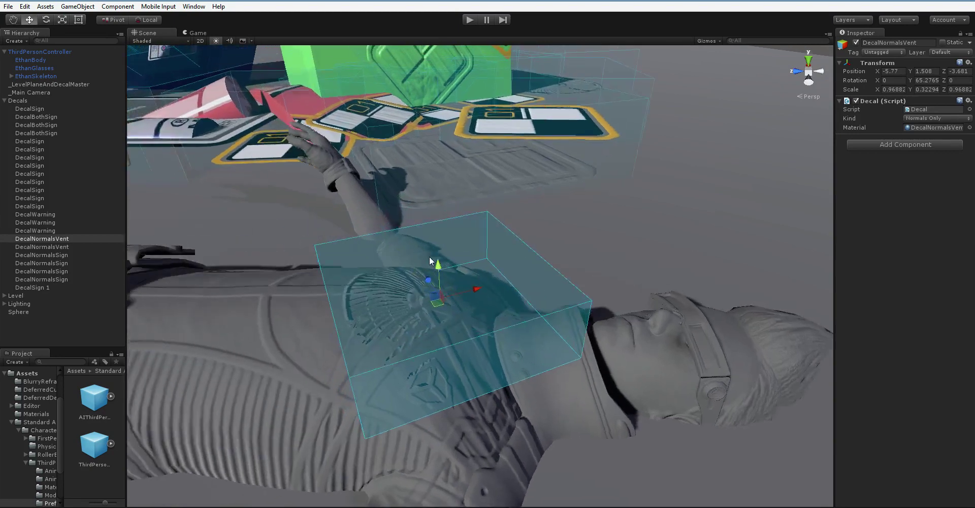
# Lower the small vent decal into the character's chest, to a Y position of about 1.427.
pyautogui.scroll(2, 431, 261)
pyautogui.moveTo(421, 276); pyautogui.dragTo(423, 303)
pyautogui.moveTo(384, 409); pyautogui.dragTo(359, 333, button='middle')
pyautogui.moveTo(359, 333); pyautogui.dragTo(355, 205, button='right')
pyautogui.moveTo(364, 198)
pyautogui.mouseDown()
pyautogui.moveTo(362, 208)
pyautogui.moveTo(365, 199)
pyautogui.mouseUp()
pyautogui.scroll(5, 294, 85)
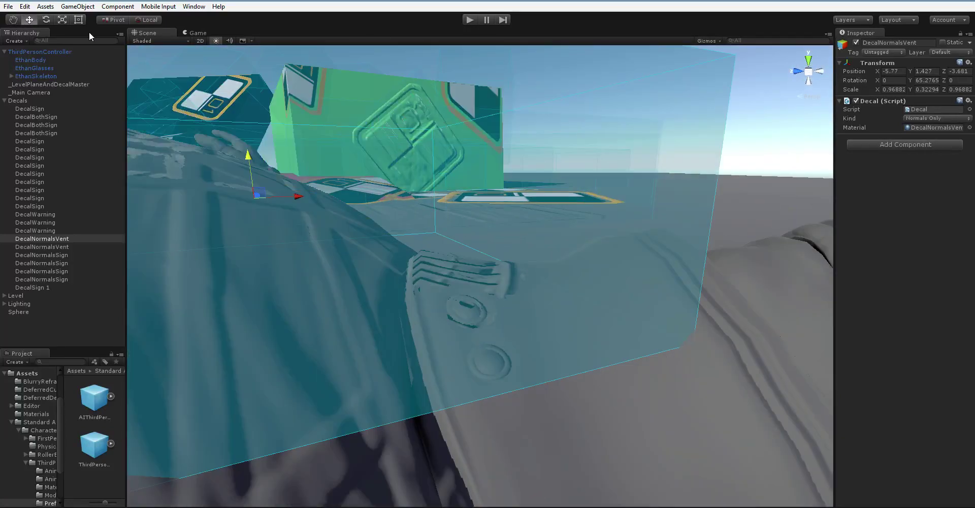
# Stretch the vent decal's projection volume vertically to a Y scale of about 0.706.
pyautogui.scroll(-8, 427, 160)
pyautogui.moveTo(431, 162); pyautogui.dragTo(435, 202, button='middle')
pyautogui.click(62, 20)
pyautogui.moveTo(443, 254); pyautogui.dragTo(438, 212)
pyautogui.keyDown('alt'); pyautogui.moveTo(540, 306); pyautogui.dragTo(543, 394); pyautogui.keyUp('alt')
pyautogui.moveTo(471, 223); pyautogui.dragTo(516, 365, button='middle')
pyautogui.scroll(-2, 529, 375)
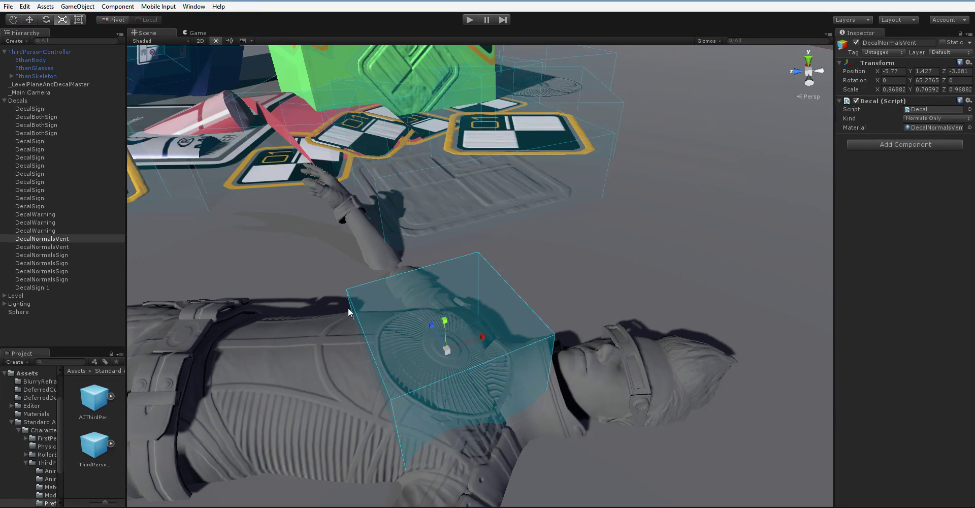
# Examine the overall scene with the vent decal on the character's chest and the decals around the green box.
pyautogui.scroll(-5, 347, 303)
pyautogui.press('q')
pyautogui.scroll(-3, 347, 303)
pyautogui.press('r')
pyautogui.scroll(-4, 360, 298)
pyautogui.scroll(3, 360, 294)
pyautogui.moveTo(360, 294); pyautogui.dragTo(400, 318, button='middle')
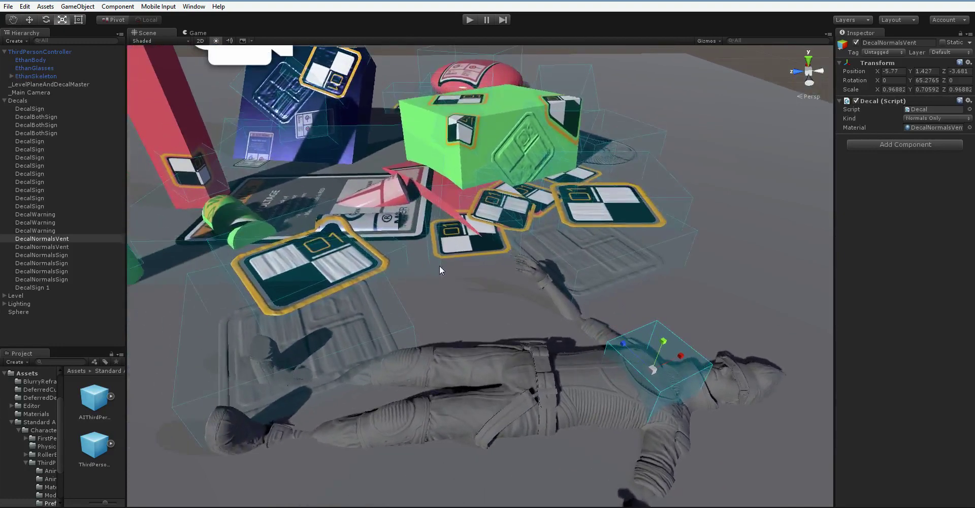
pyautogui.keyDown('alt'); pyautogui.moveTo(442, 266); pyautogui.dragTo(462, 292); pyautogui.keyUp('alt')
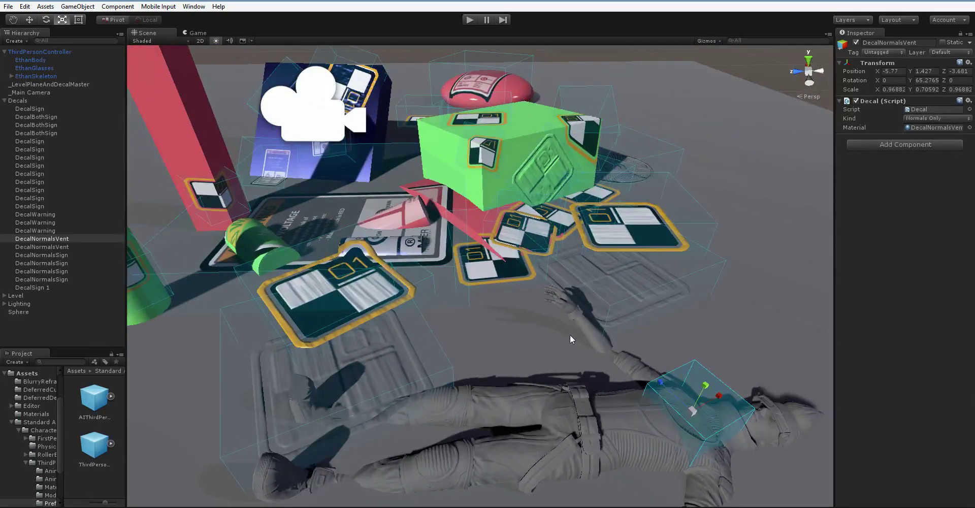
pyautogui.moveTo(569, 334); pyautogui.dragTo(561, 310, button='right')
pyautogui.moveTo(561, 309); pyautogui.dragTo(427, 334, button='middle')
pyautogui.moveTo(503, 325); pyautogui.dragTo(402, 322, button='right')
pyautogui.moveTo(600, 284); pyautogui.dragTo(511, 329, button='middle')
pyautogui.moveTo(511, 329); pyautogui.dragTo(508, 307)
pyautogui.press('r')
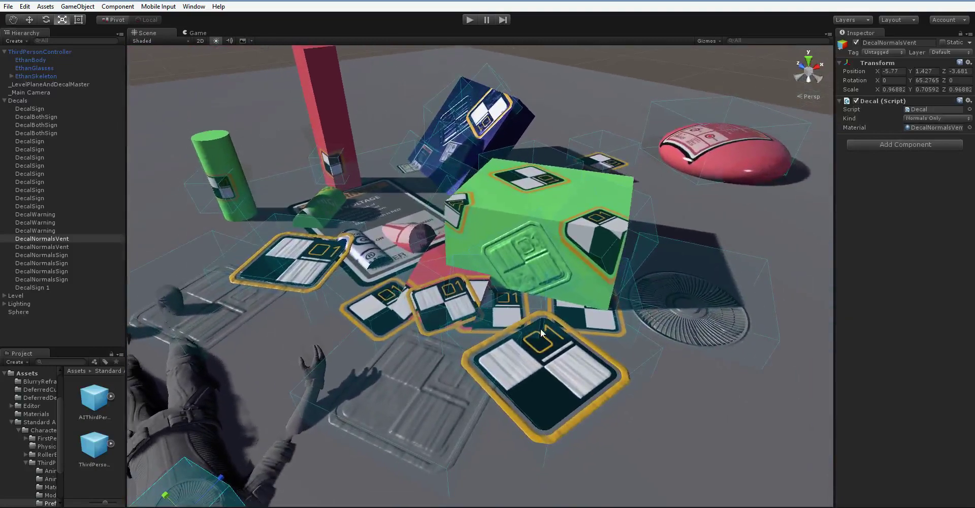
pyautogui.scroll(2, 542, 333)
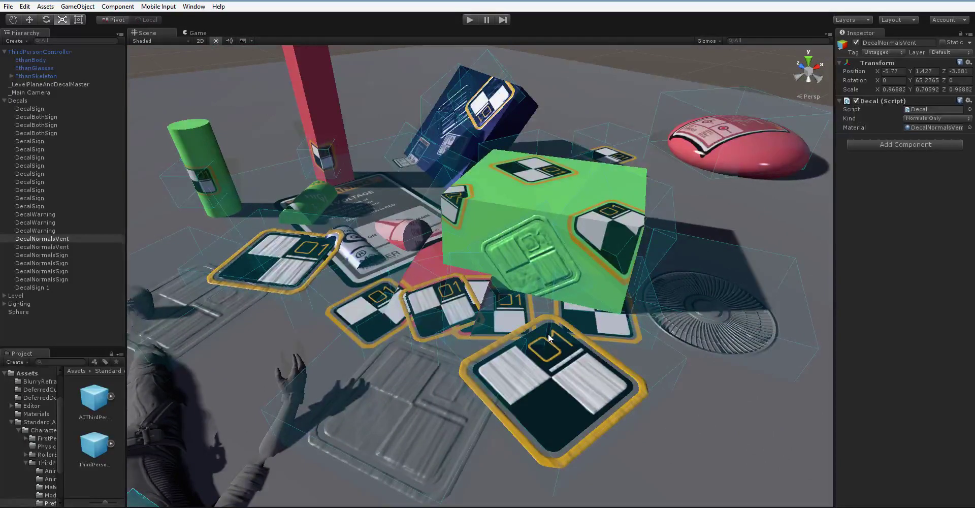